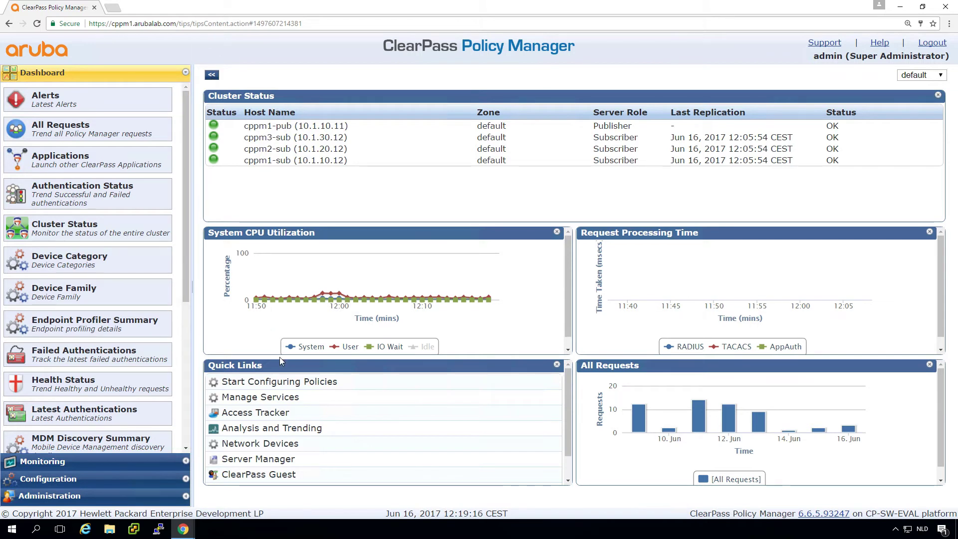
# Go from ClearPass Guest to Onboard's Certificate Authorities list
pyautogui.click(289, 475)
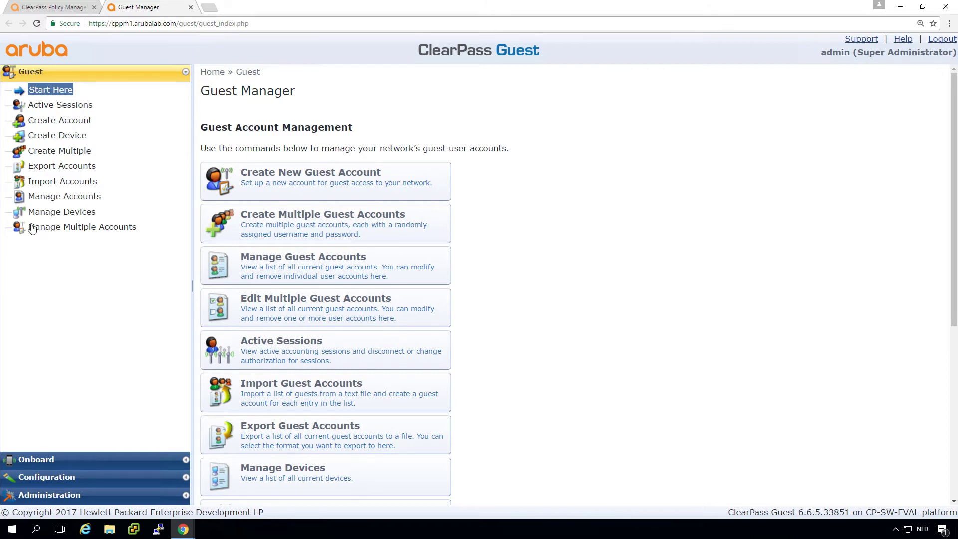
pyautogui.click(43, 462)
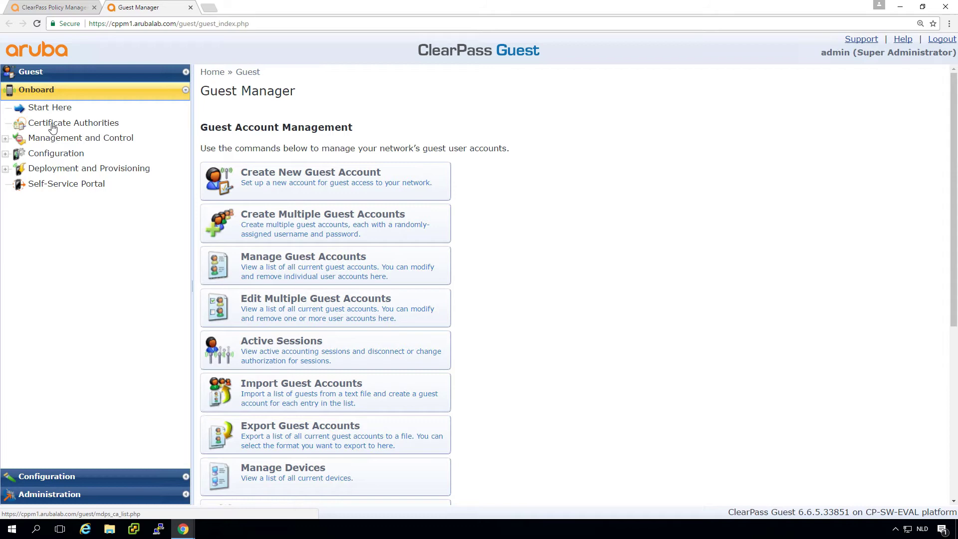
pyautogui.click(73, 127)
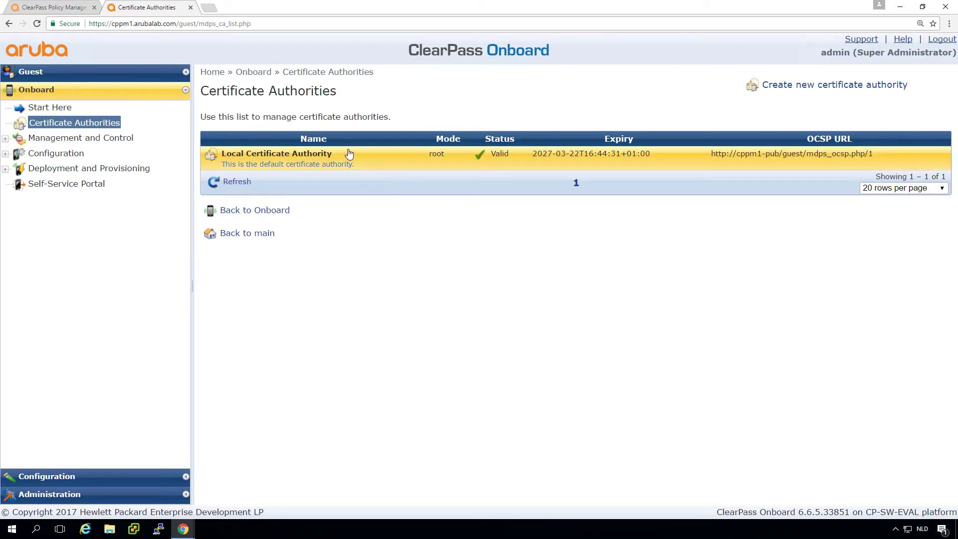
# Start a new certificate authority named 'Workshop CA' with description 'The Workshop Onboard CA'
pyautogui.click(810, 88)
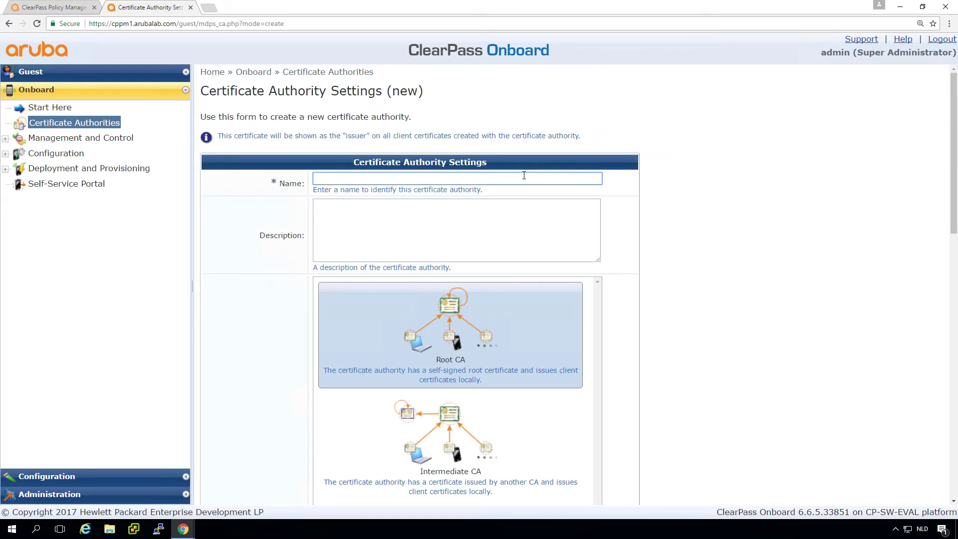
pyautogui.write('Works')
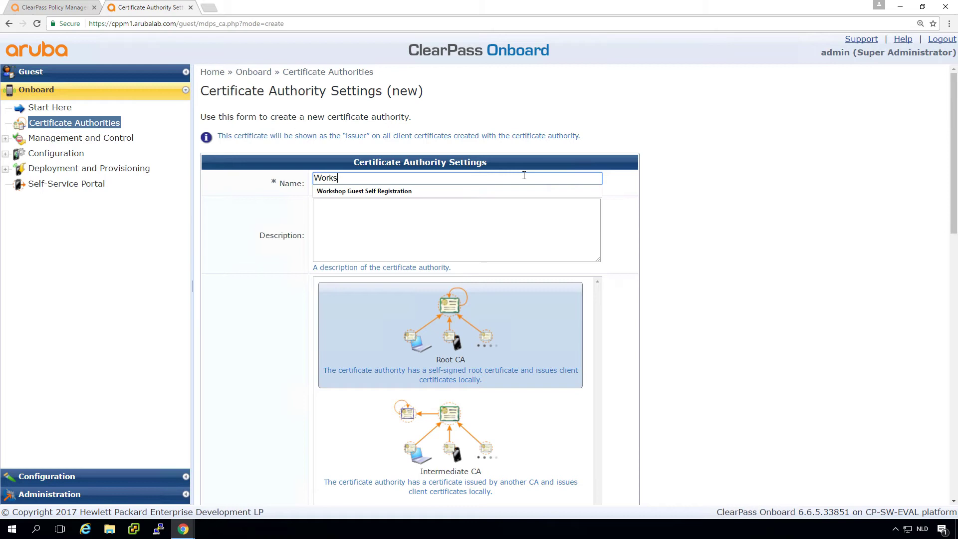
pyautogui.write('hop C')
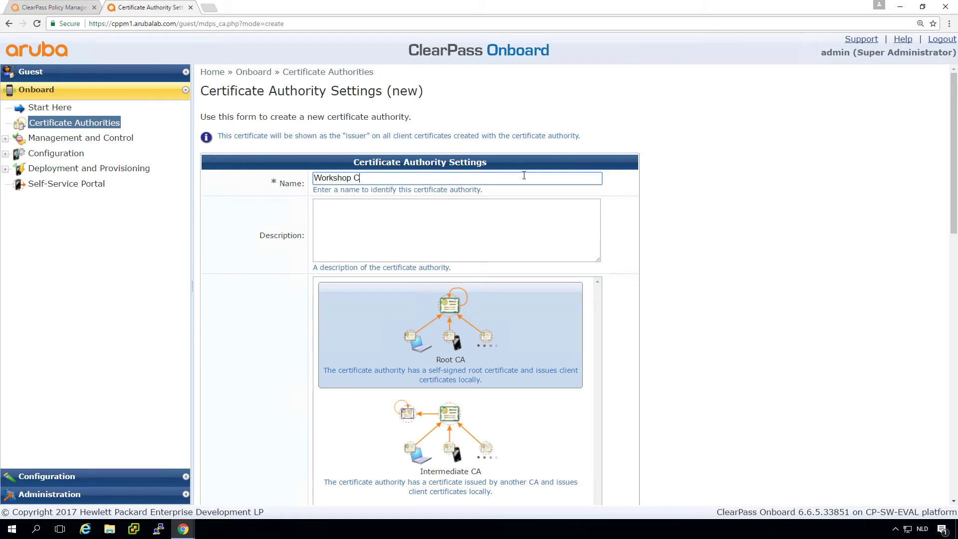
pyautogui.write('A')
pyautogui.click(460, 222)
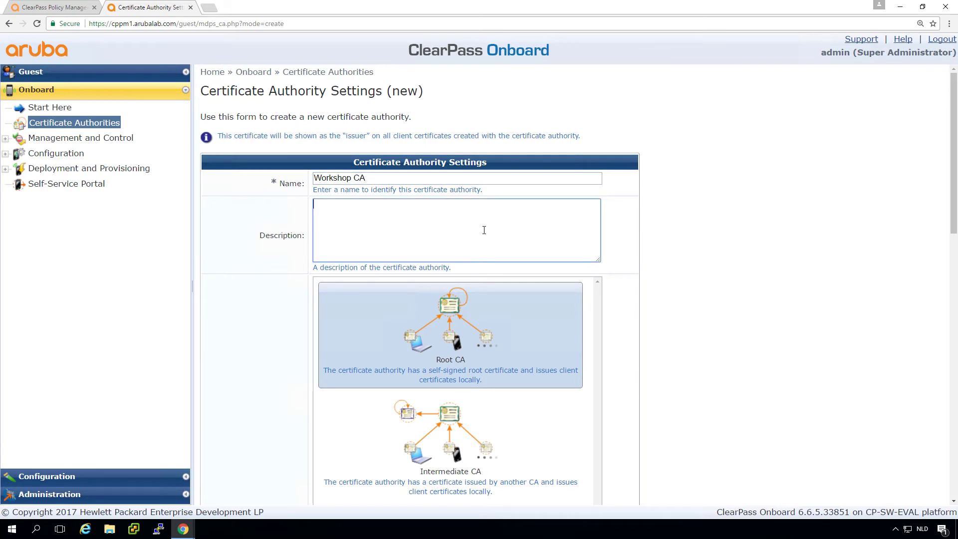
pyautogui.write('The Workshop Onboard CA')
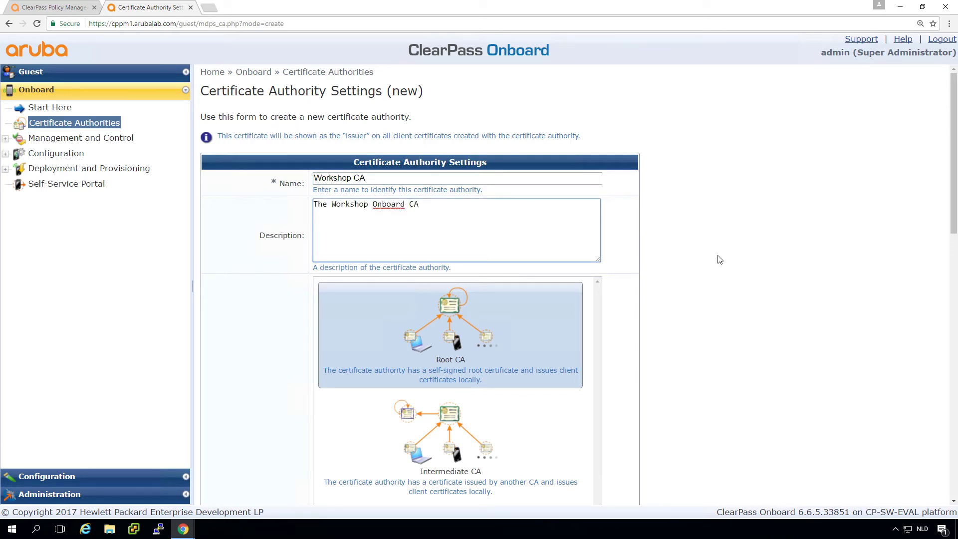
pyautogui.click(773, 315)
pyautogui.scroll(-8, 774, 316)
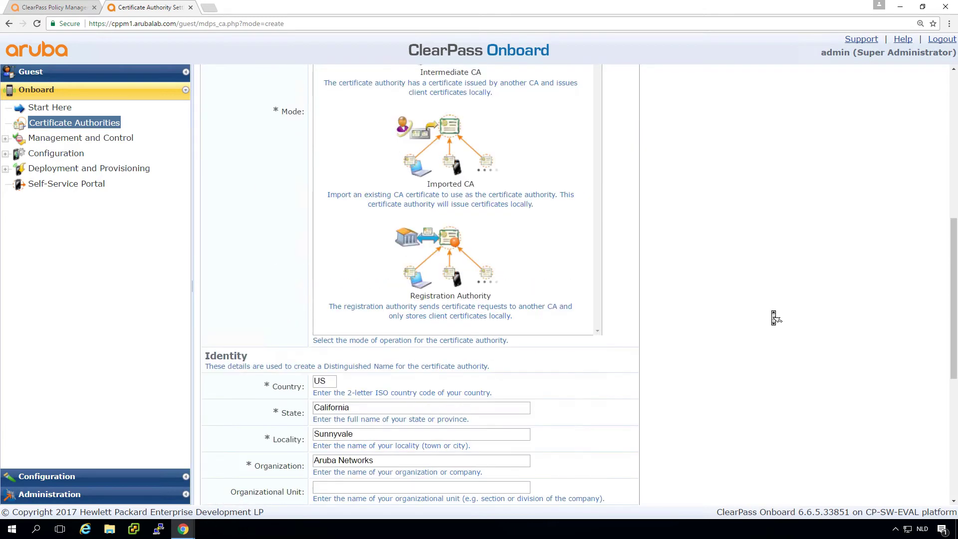
pyautogui.scroll(3, 774, 315)
pyautogui.scroll(1, 773, 315)
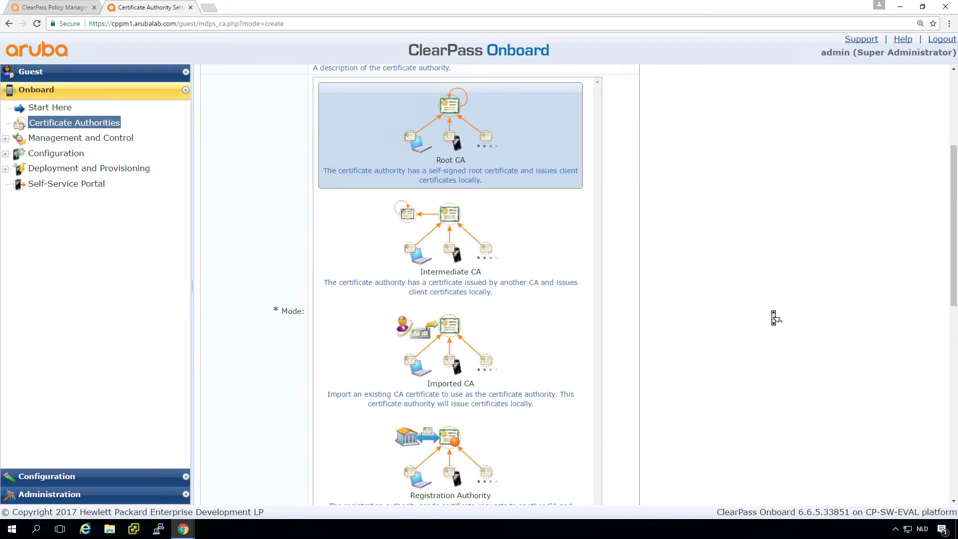
pyautogui.scroll(1, 774, 317)
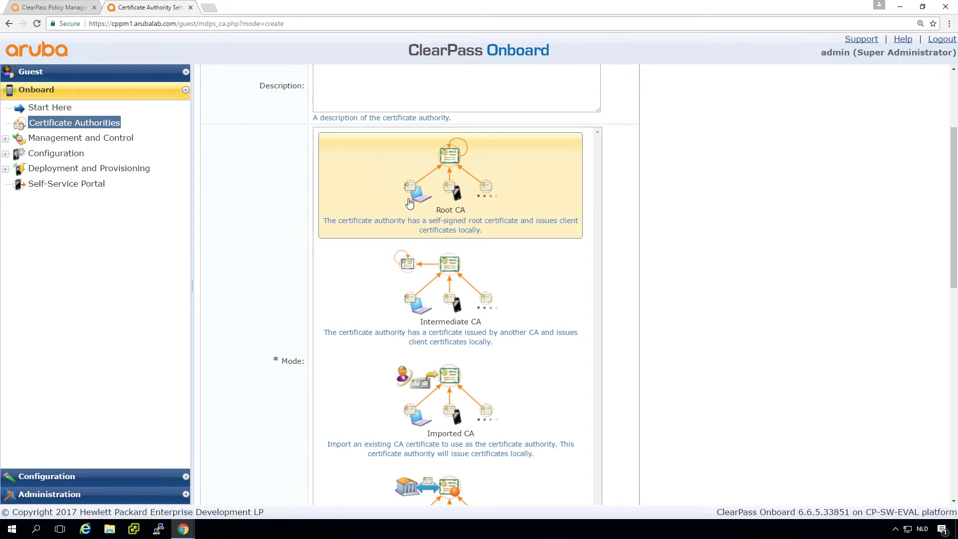
# Choose Root CA as the mode for Workshop CA
pyautogui.click(409, 202)
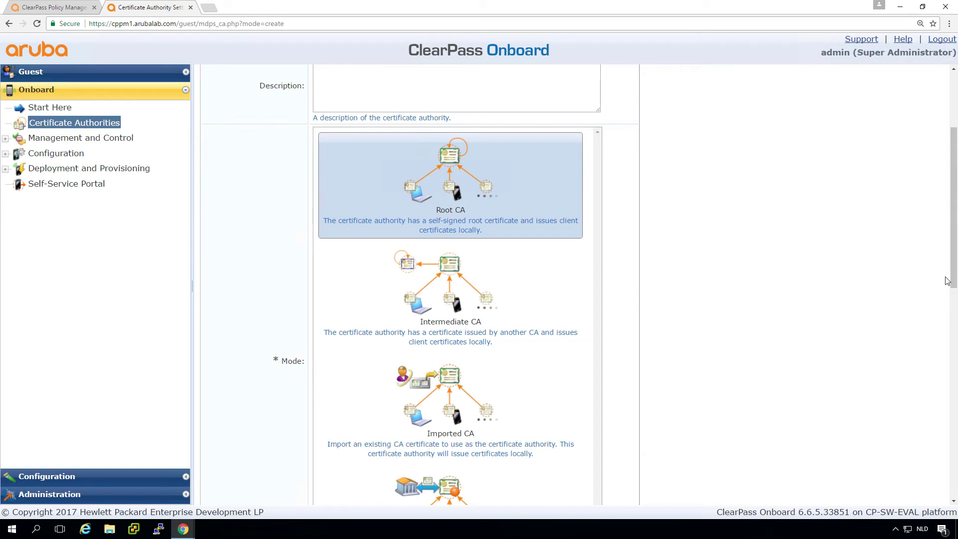
# Set country NL, state 'No State', locality 'Somewhere', organization 'Workshop on Youtube'
pyautogui.moveTo(953, 276); pyautogui.dragTo(920, 431)
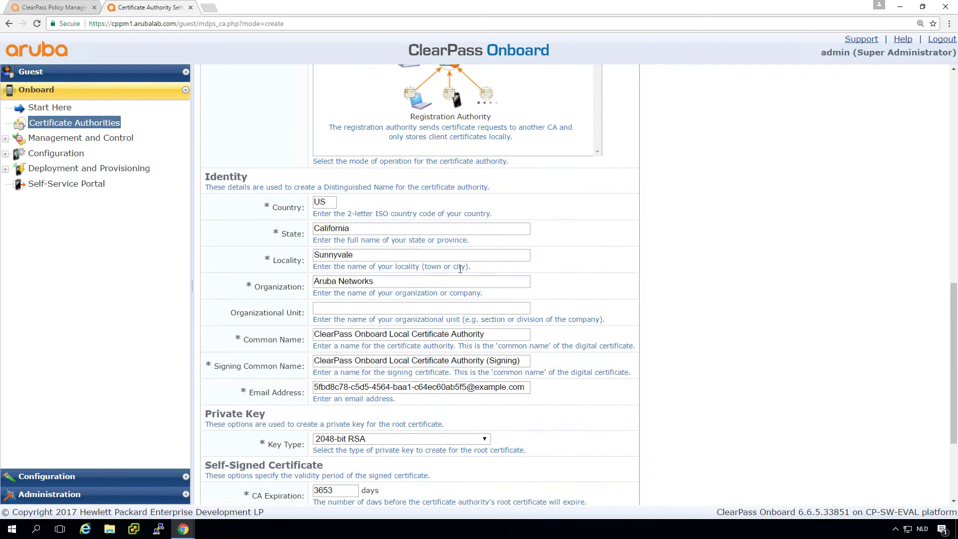
pyautogui.click(328, 199)
pyautogui.press('BackSpace')
pyautogui.write('N')
pyautogui.press('BackSpace')
pyautogui.press('BackSpace')
pyautogui.write('NL')
pyautogui.press('Tab')
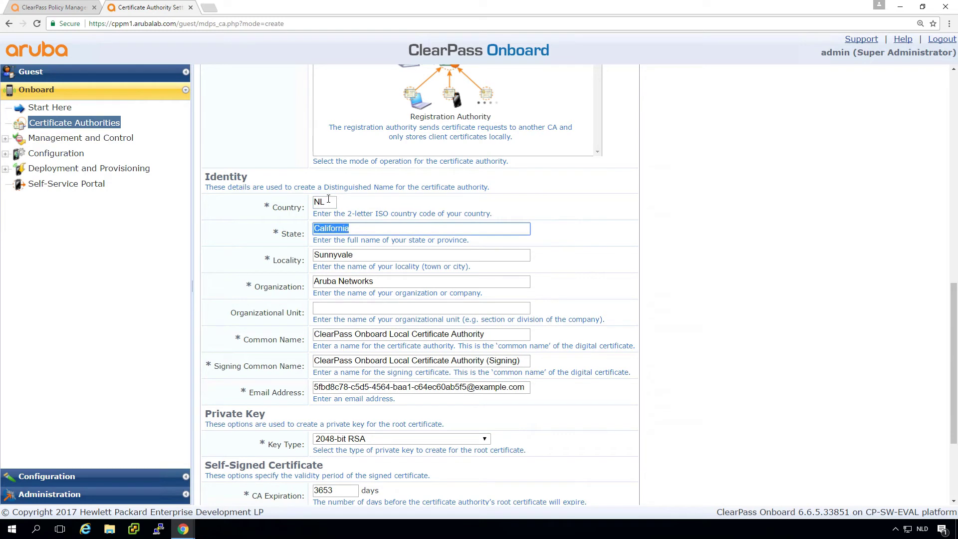
pyautogui.write('No State')
pyautogui.press('Tab')
pyautogui.write('Somewhere')
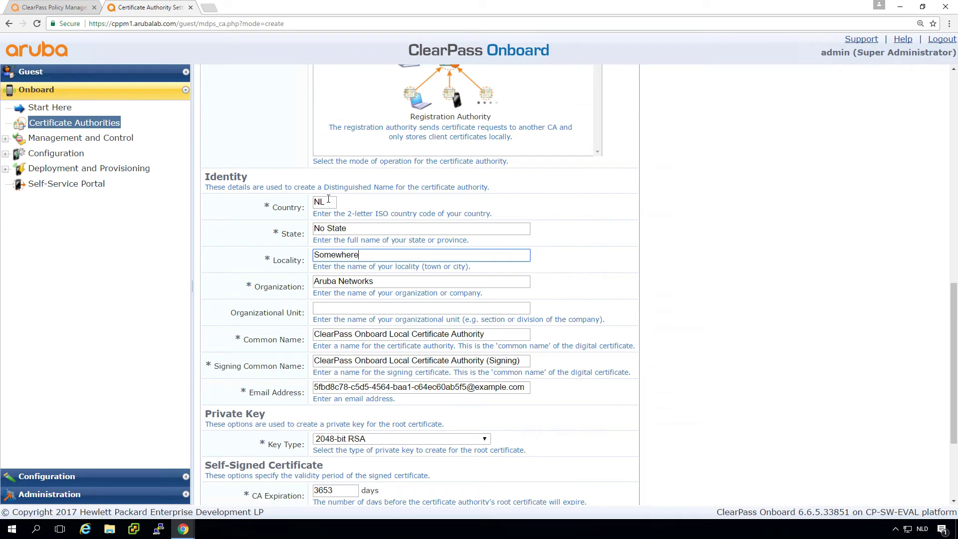
pyautogui.press('Tab')
pyautogui.write('Wor')
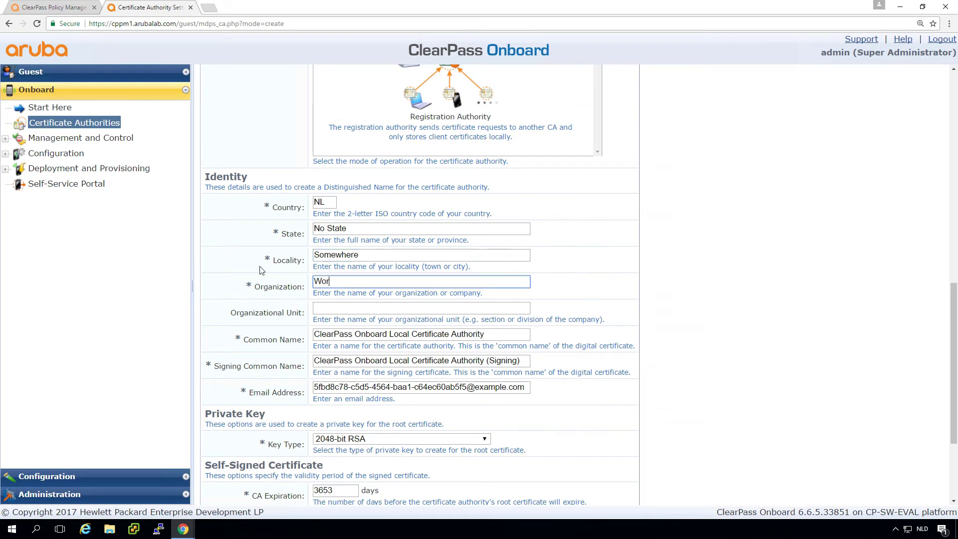
pyautogui.write('kshop on Youtube')
# Change the Common Name and Signing Common Name to 'Workshop Onboard Local CA'
pyautogui.doubleClick(331, 334)
pyautogui.write('Workshop')
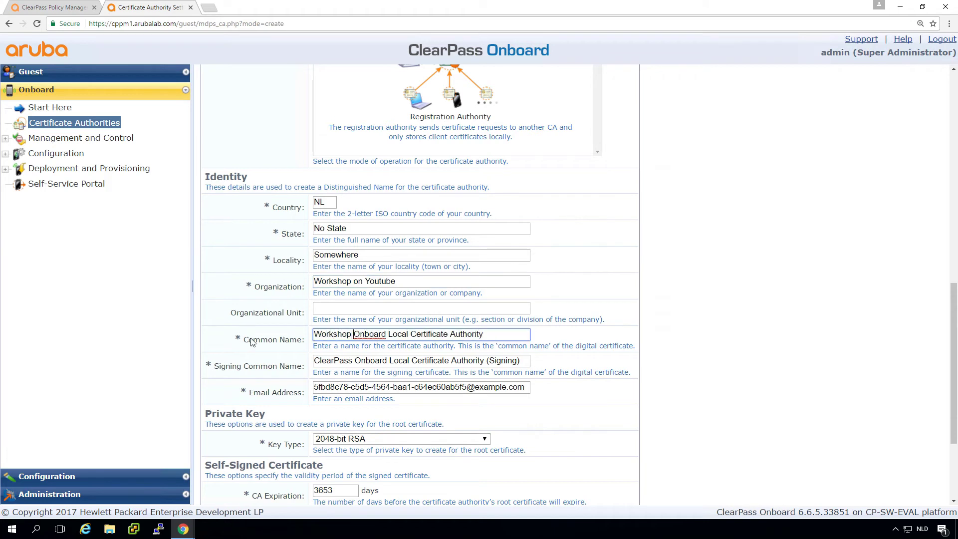
pyautogui.hotkey('shift', 'Right')
pyautogui.hotkey('shift', 'Right')
pyautogui.hotkey('shift', 'Right')
pyautogui.hotkey('shift', 'Right')
pyautogui.hotkey('shift', 'Right')
pyautogui.hotkey('shift', 'Right')
pyautogui.hotkey('shift', 'Right')
pyautogui.hotkey('shift', 'Right')
pyautogui.hotkey('shift', 'Right')
pyautogui.hotkey('shift', 'Right')
pyautogui.hotkey('shift', 'Right')
pyautogui.hotkey('shift', 'Right')
pyautogui.write('A')
pyautogui.hotkey('shift', 'Right')
pyautogui.hotkey('shift', 'Right')
pyautogui.hotkey('shift', 'Right')
pyautogui.hotkey('shift', 'Right')
pyautogui.hotkey('shift', 'Right')
pyautogui.hotkey('shift', 'Right')
pyautogui.hotkey('shift', 'Right')
pyautogui.hotkey('shift', 'Right')
pyautogui.press('Delete')
pyautogui.press('Tab')
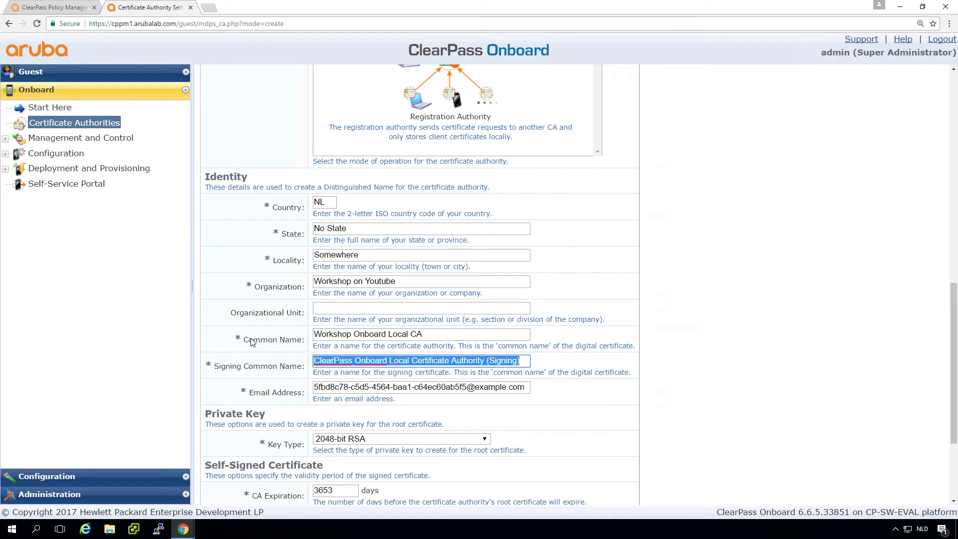
pyautogui.hotkey('shift', 'Tab')
pyautogui.hotkey('ctrl', 'c')
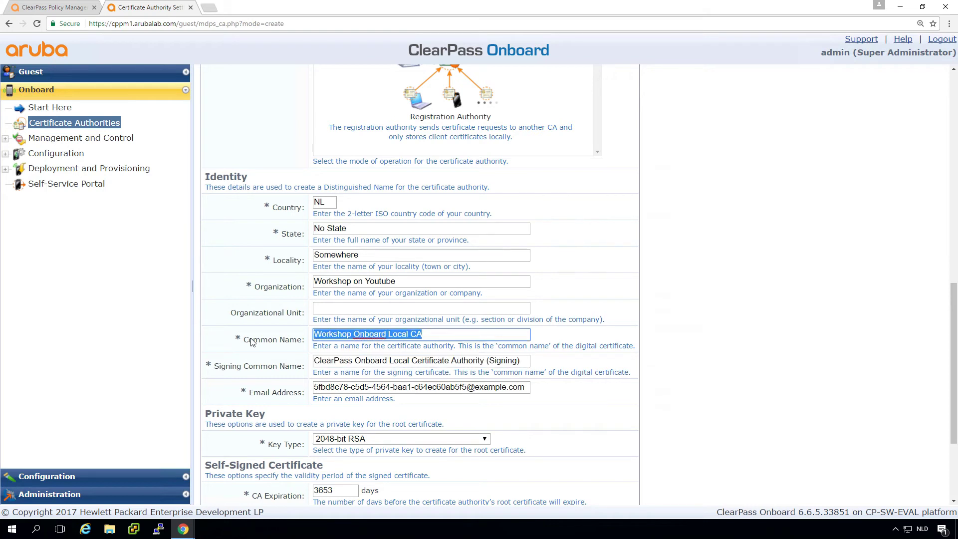
pyautogui.press('Tab')
pyautogui.press('Home')
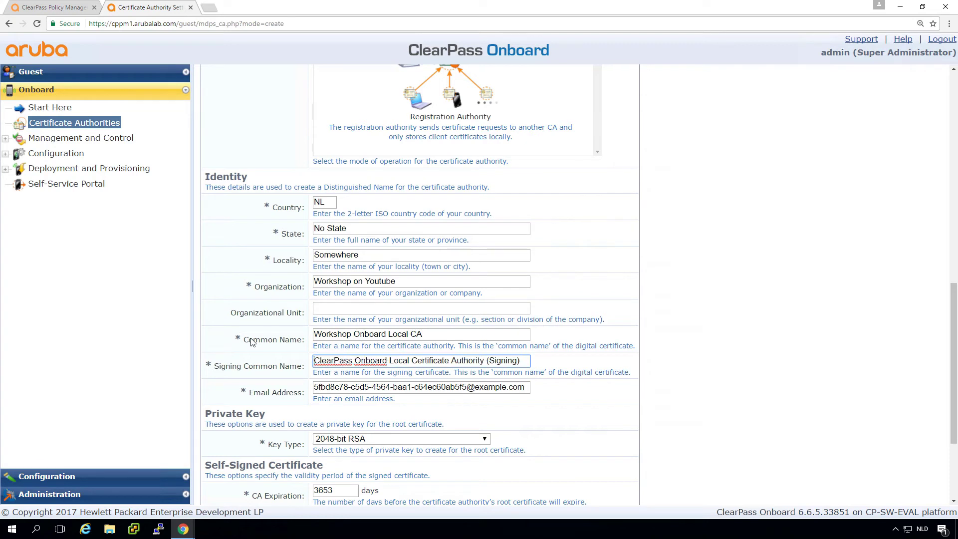
pyautogui.hotkey('shift', 'Right')
pyautogui.hotkey('shift', 'Right')
pyautogui.hotkey('shift', 'Right')
pyautogui.hotkey('shift', 'Right')
pyautogui.hotkey('shift', 'Right')
pyautogui.hotkey('shift', 'Right')
pyautogui.hotkey('shift', 'Right')
pyautogui.hotkey('shift', 'Right')
pyautogui.hotkey('shift', 'Right')
pyautogui.hotkey('shift', 'Right')
pyautogui.hotkey('shift', 'Right')
pyautogui.hotkey('shift', 'Right')
pyautogui.hotkey('shift', 'Right')
pyautogui.hotkey('shift', 'Right')
pyautogui.hotkey('shift', 'Right')
pyautogui.hotkey('shift', 'Right')
pyautogui.hotkey('shift', 'Right')
pyautogui.hotkey('shift', 'Right')
pyautogui.hotkey('shift', 'Right')
pyautogui.hotkey('shift', 'Right')
pyautogui.hotkey('shift', 'Right')
pyautogui.hotkey('shift', 'Right')
pyautogui.hotkey('shift', 'Right')
pyautogui.hotkey('shift', 'Right')
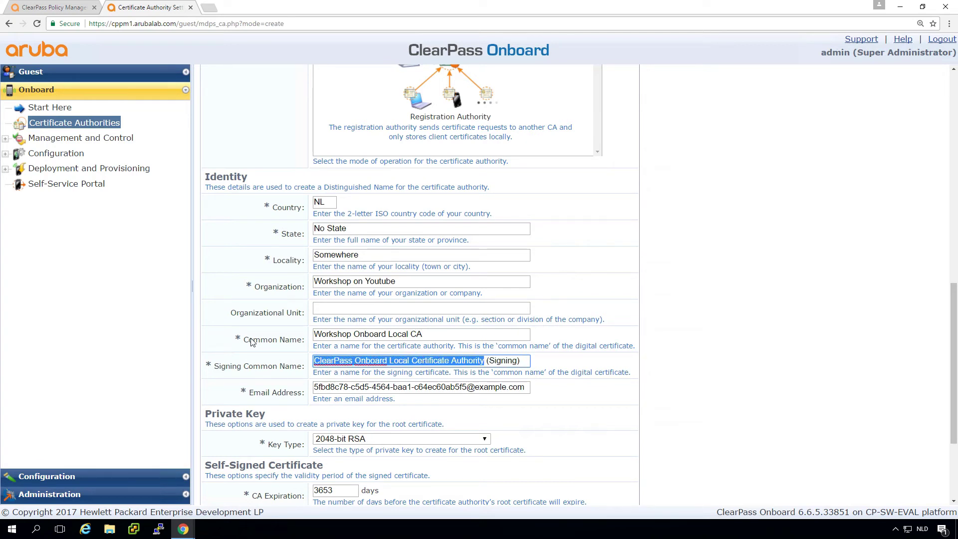
pyautogui.hotkey('ctrl', 'v')
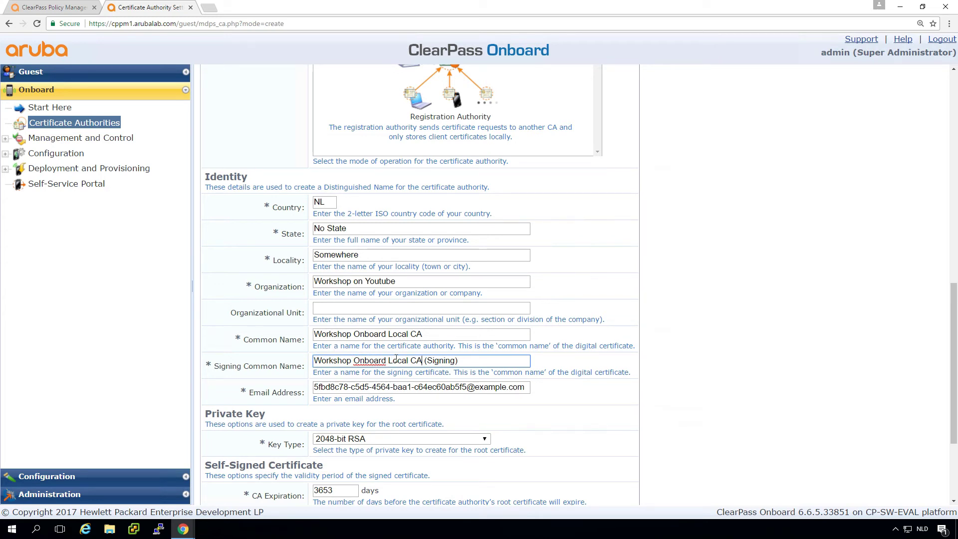
pyautogui.moveTo(296, 339); pyautogui.dragTo(332, 366)
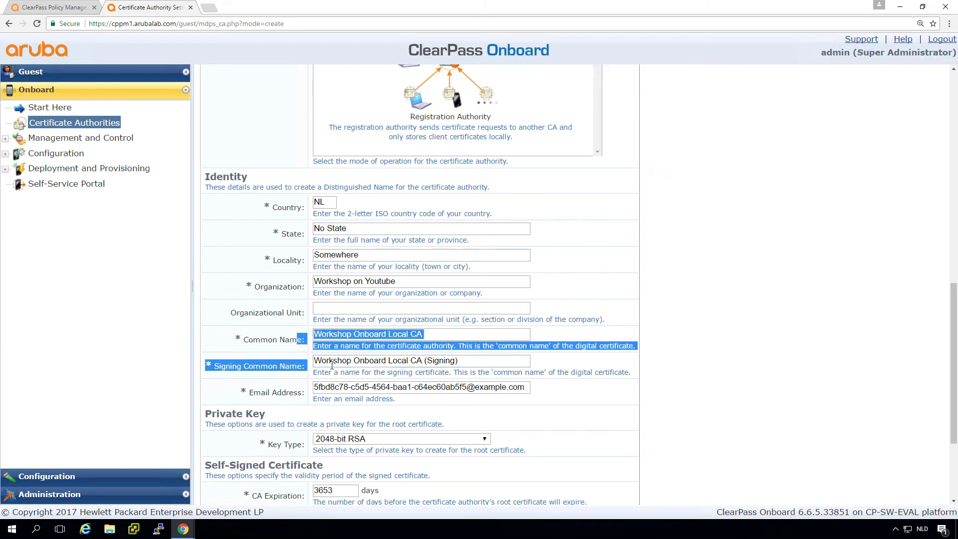
pyautogui.click(471, 361)
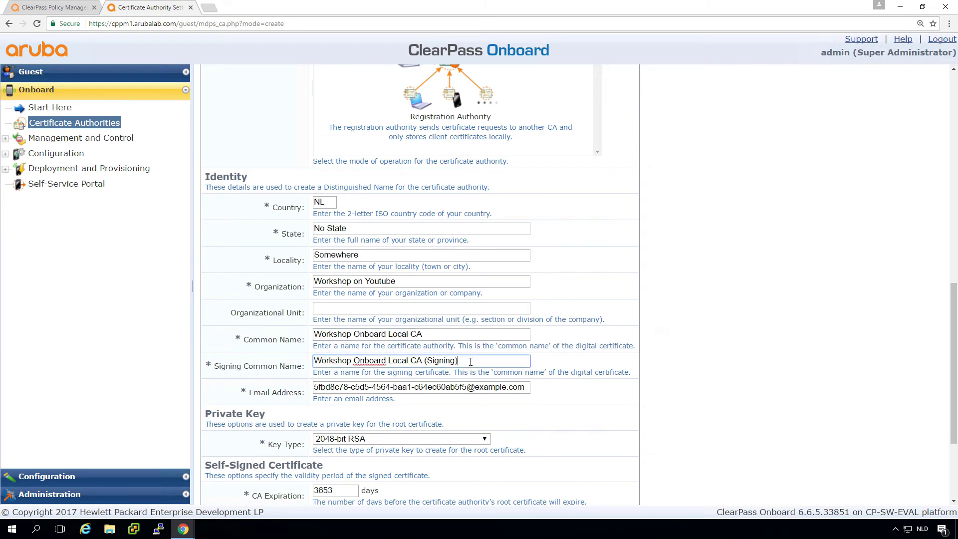
# Replace the Email Address with the security contact e-mail address
pyautogui.tripleClick(521, 390)
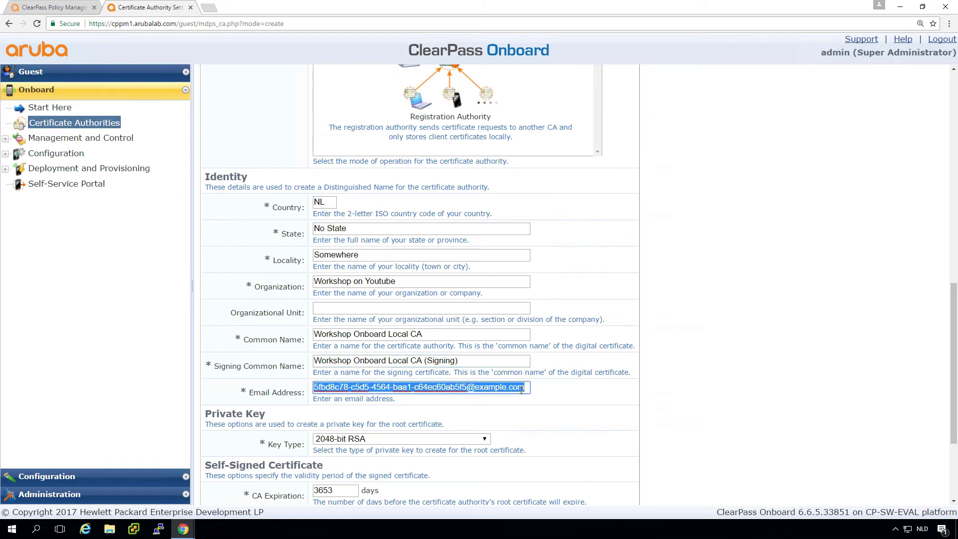
pyautogui.write('hel')
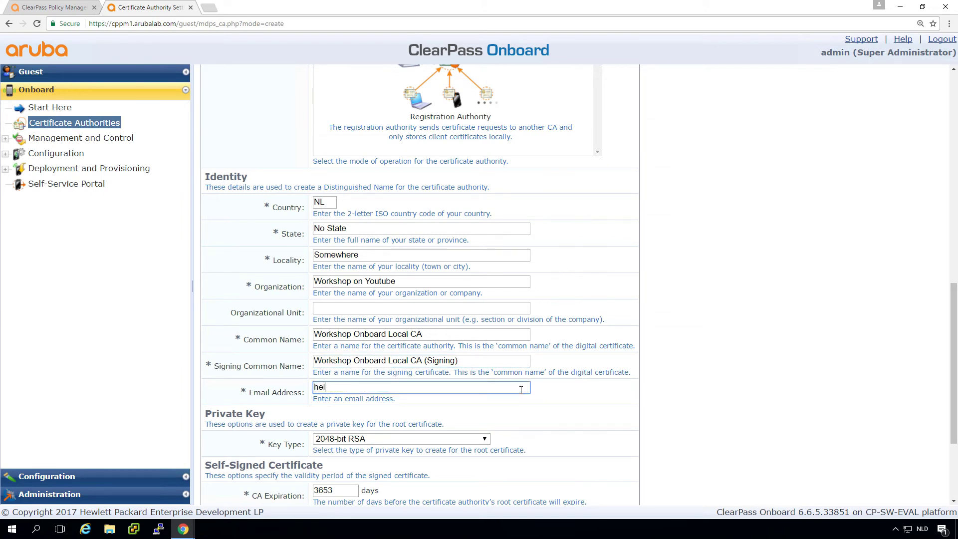
pyautogui.write('psesk')
pyautogui.press('BackSpace')
pyautogui.press('BackSpace')
pyautogui.press('BackSpace')
pyautogui.press('BackSpace')
pyautogui.press('BackSpace')
pyautogui.press('BackSpace')
pyautogui.press('BackSpace')
pyautogui.press('BackSpace')
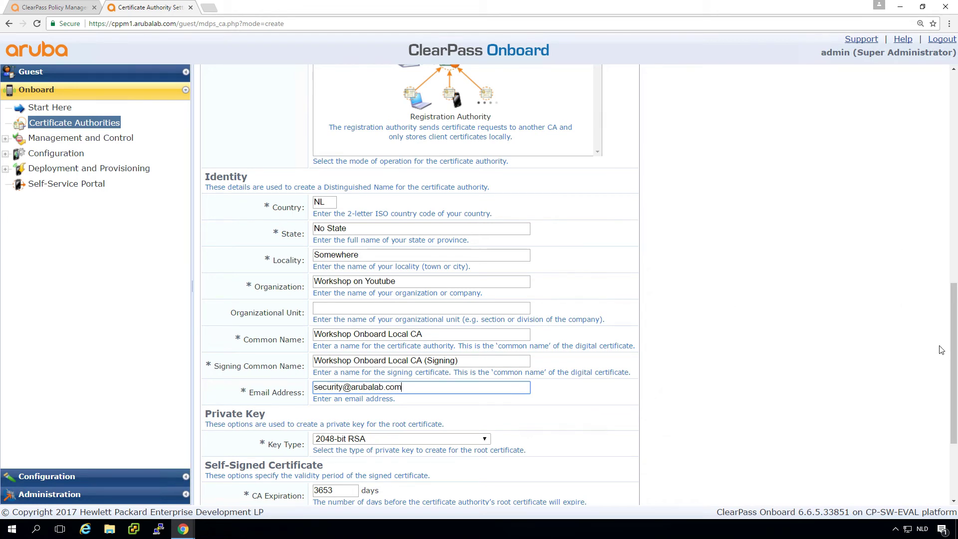
# Use a 4096-bit RSA key and 9999-day CA expiration, then create the CA
pyautogui.moveTo(955, 363); pyautogui.dragTo(955, 411)
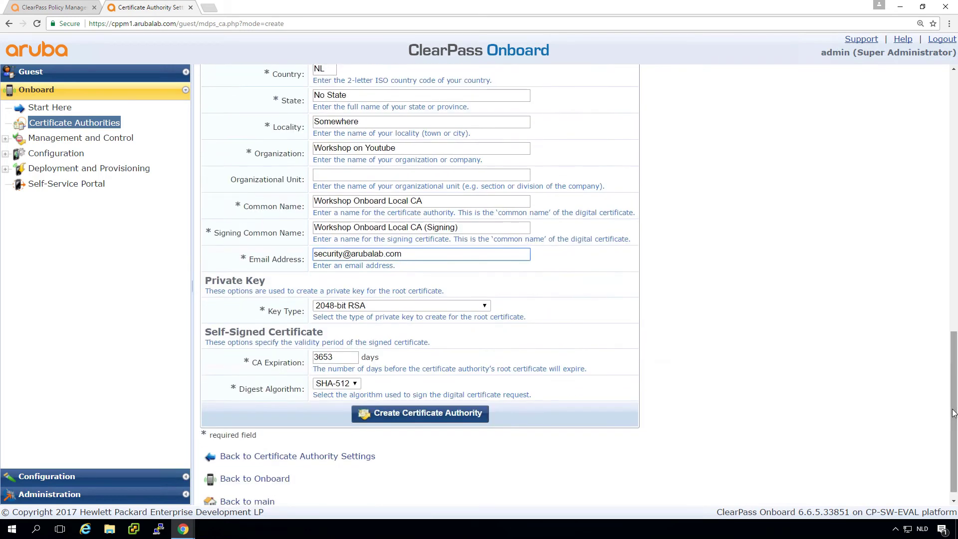
pyautogui.click(355, 307)
pyautogui.click(352, 341)
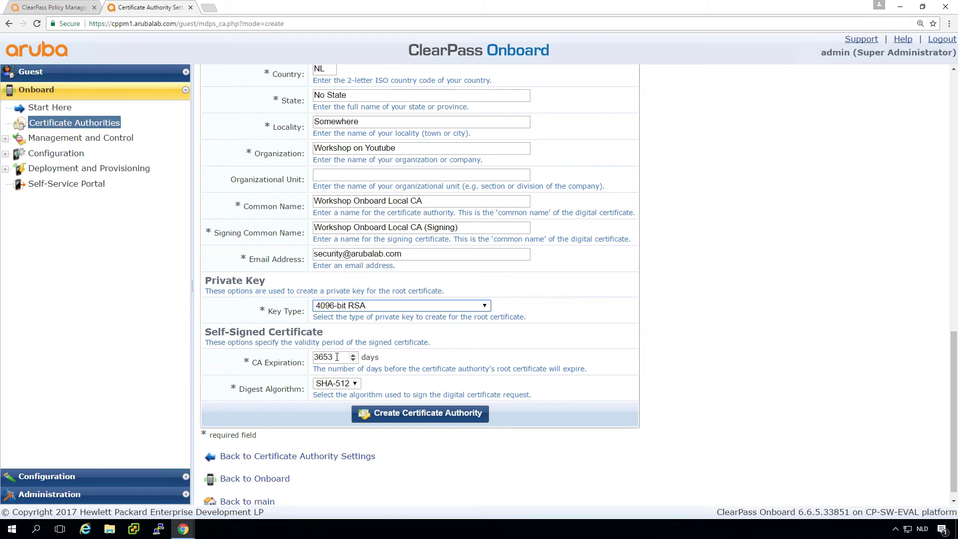
pyautogui.click(337, 357)
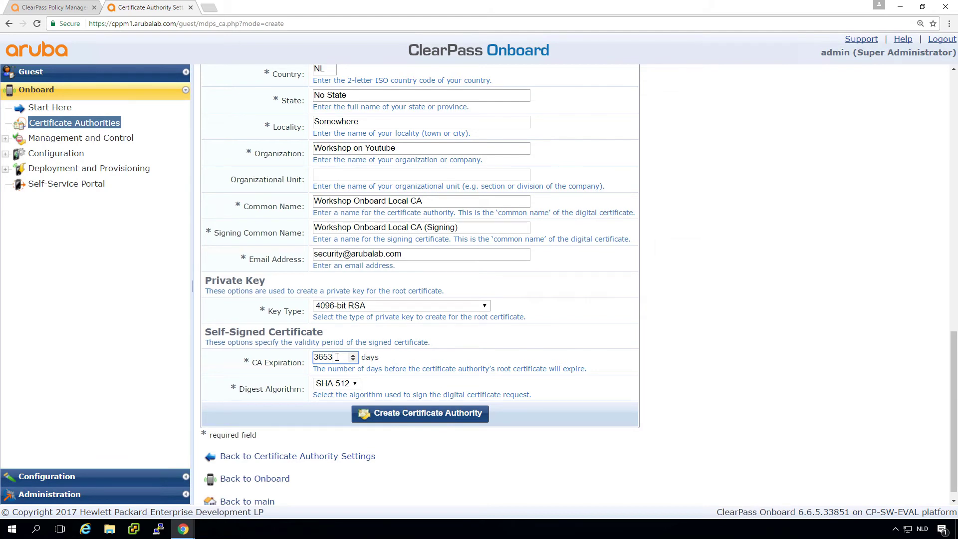
pyautogui.press('BackSpace')
pyautogui.press('BackSpace')
pyautogui.press('BackSpace')
pyautogui.press('BackSpace')
pyautogui.write('9999')
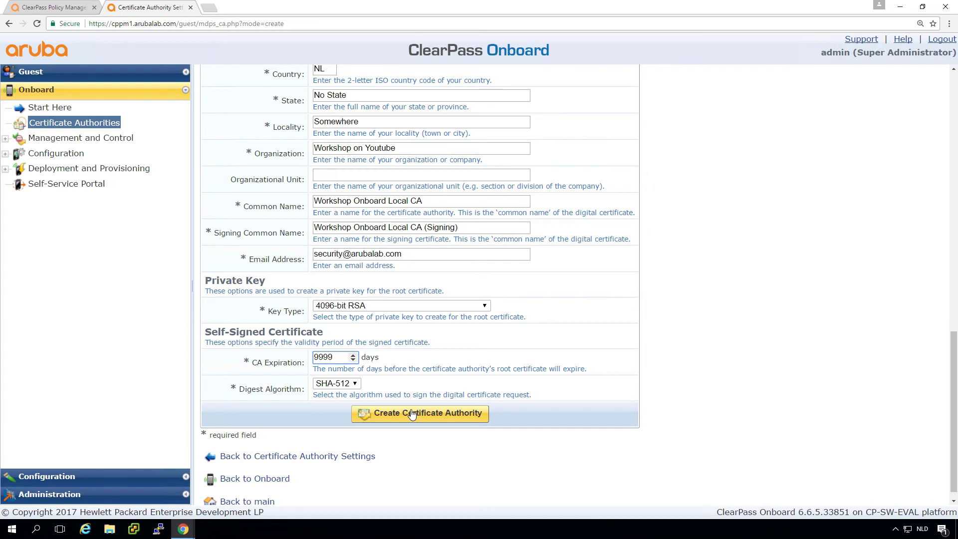
pyautogui.click(411, 412)
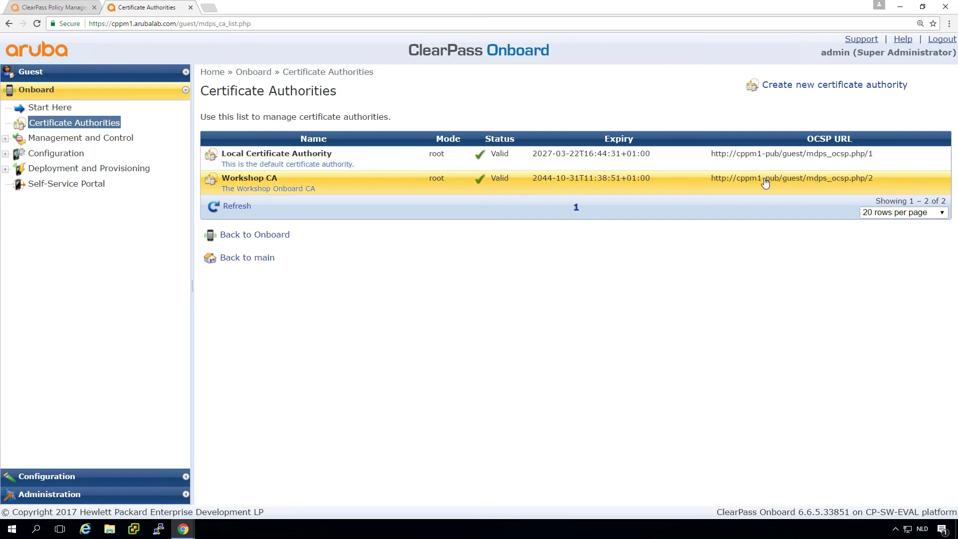
# Open Workshop CA's settings for editing from the list
pyautogui.click(280, 184)
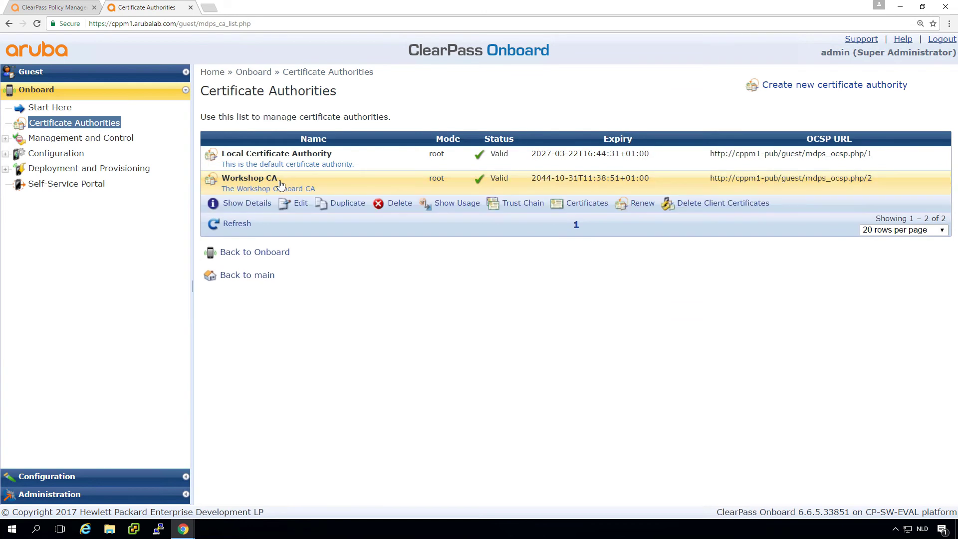
pyautogui.click(301, 204)
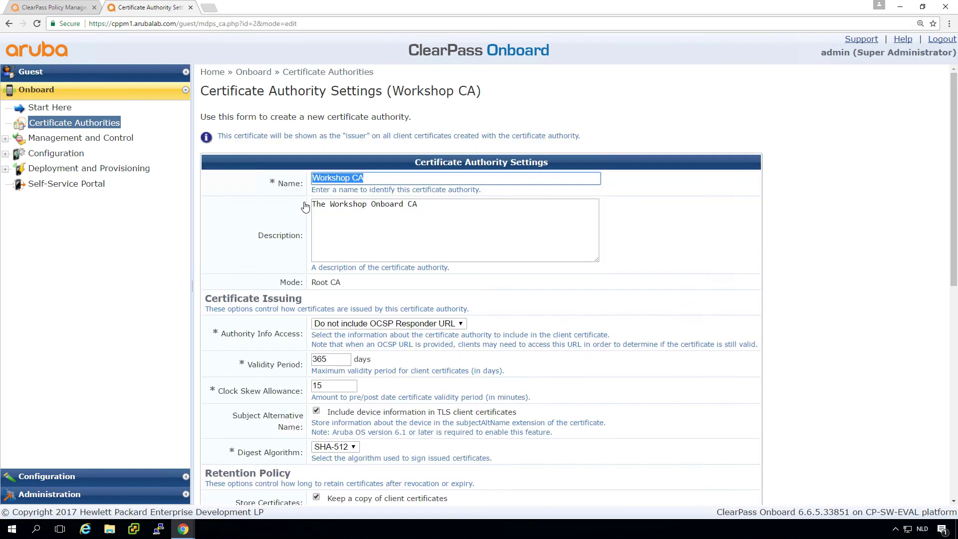
# Specify a custom OCSP responder URL with host cppm1.arubalab.loc
pyautogui.click(393, 324)
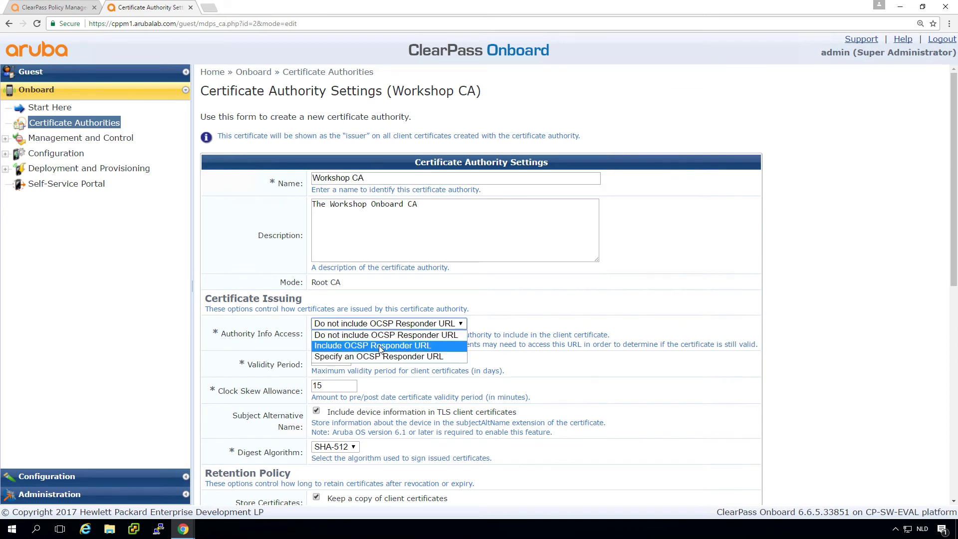
pyautogui.click(380, 347)
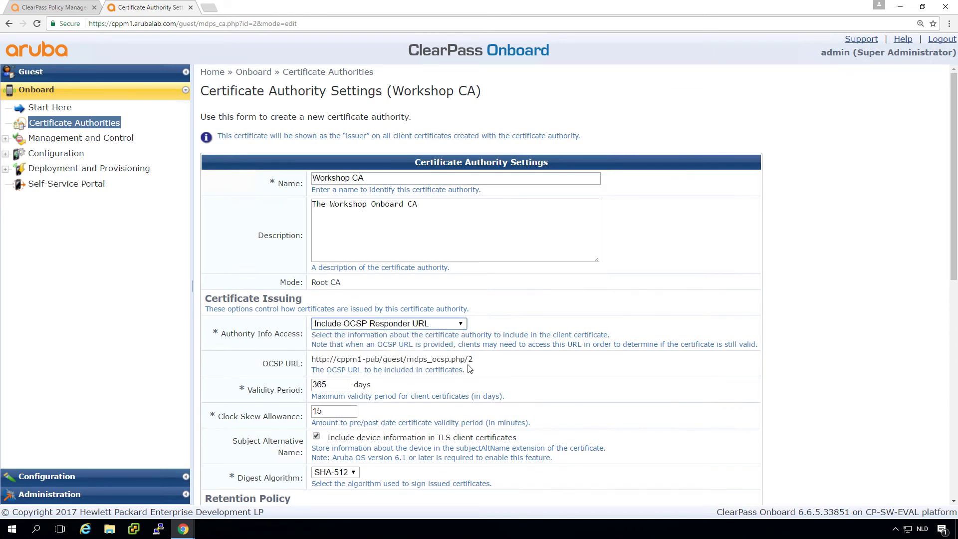
pyautogui.moveTo(473, 359); pyautogui.dragTo(311, 363)
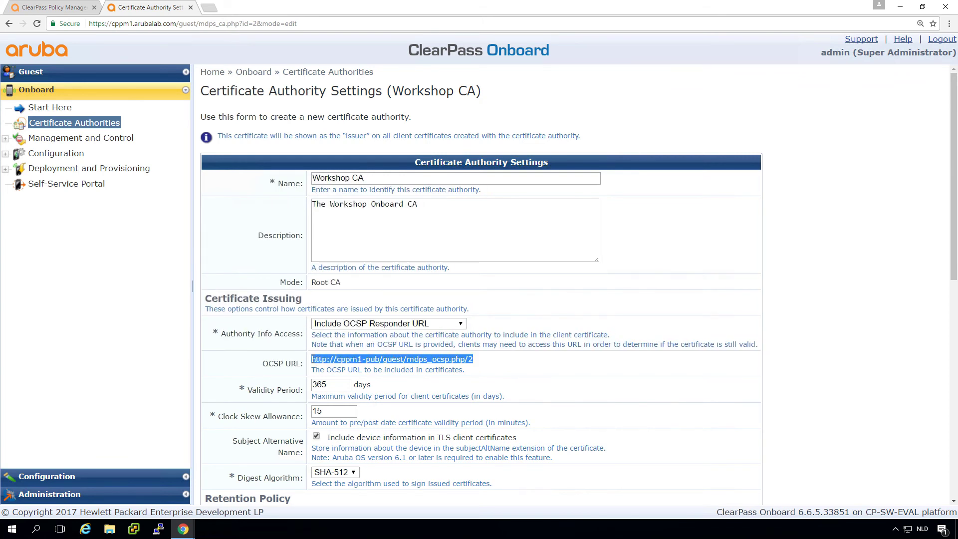
pyautogui.click(339, 324)
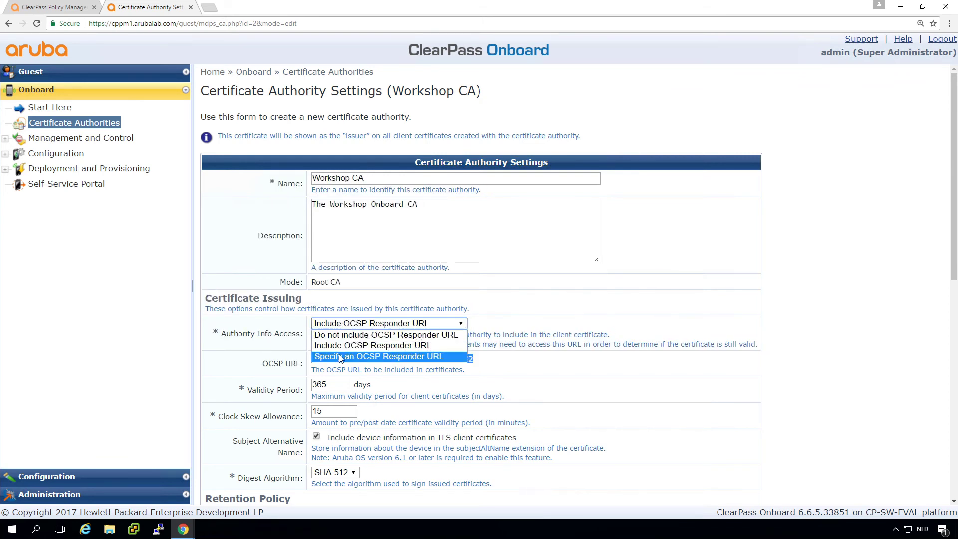
pyautogui.click(339, 357)
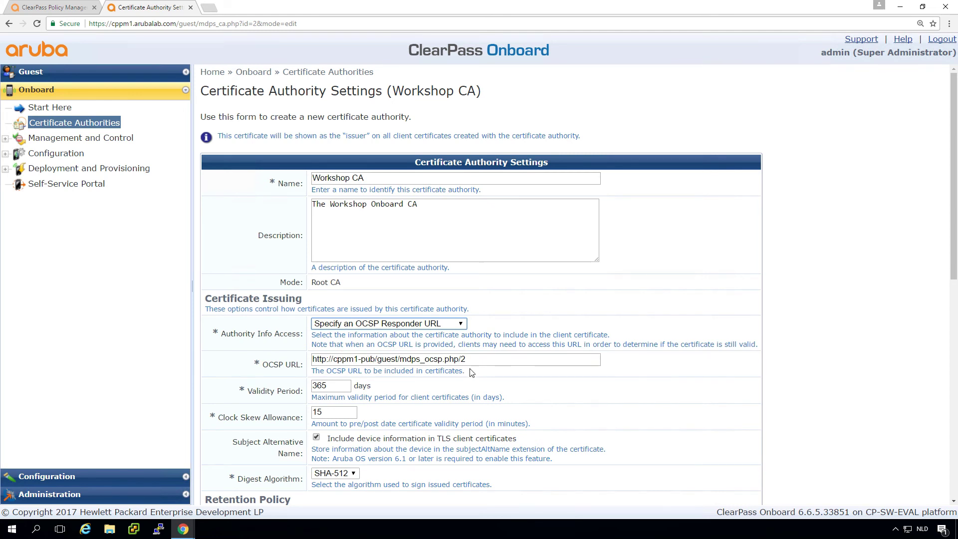
pyautogui.click(375, 359)
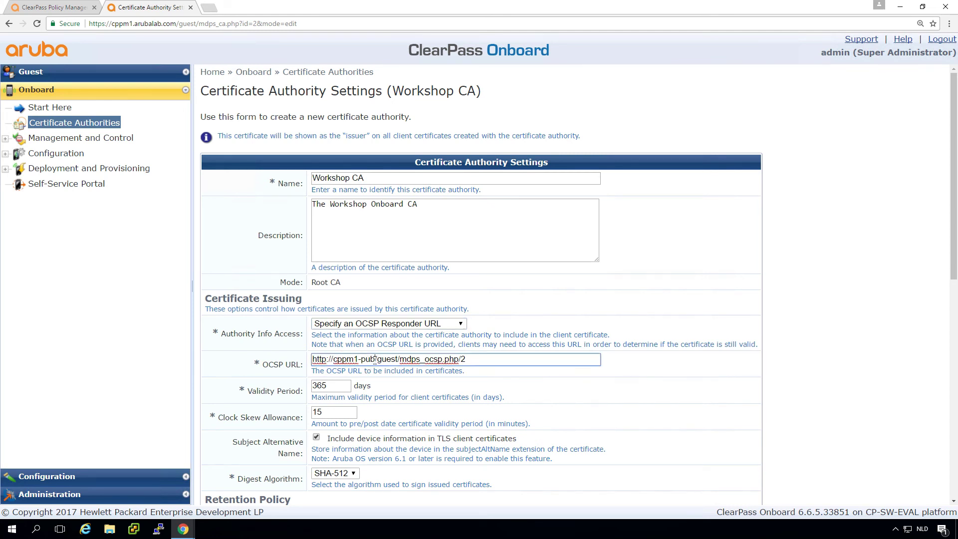
pyautogui.write('.arubalab')
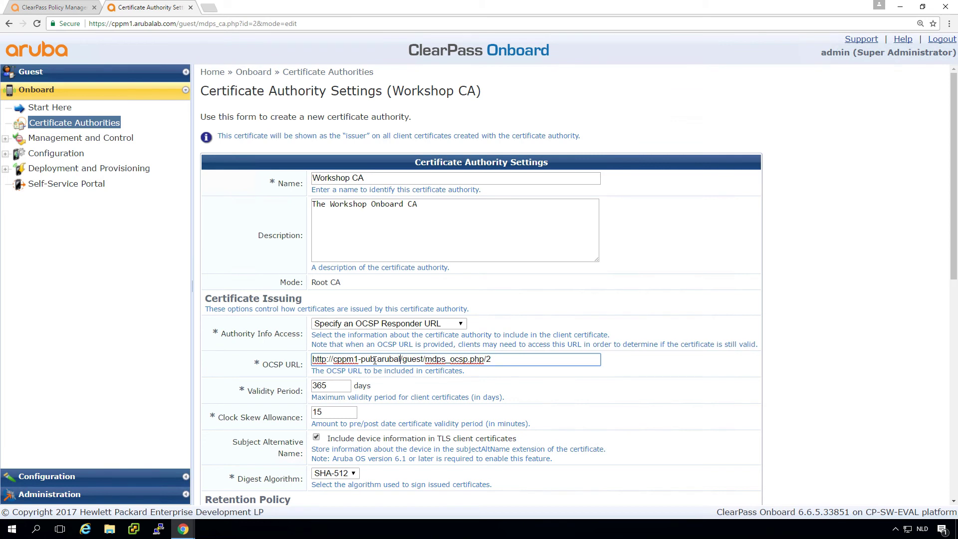
pyautogui.write('.loc')
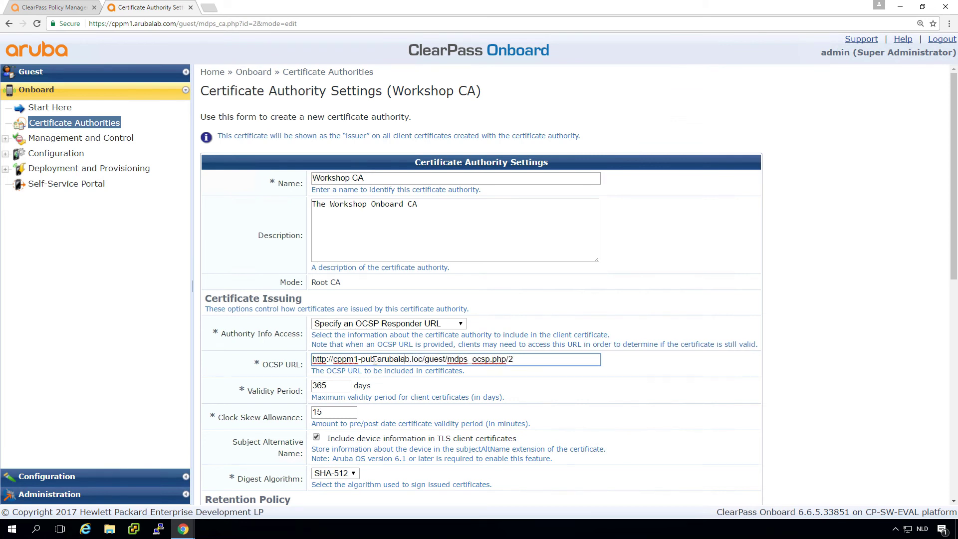
pyautogui.press('BackSpace')
pyautogui.press('BackSpace')
pyautogui.press('BackSpace')
pyautogui.press('BackSpace')
pyautogui.press('BackSpace')
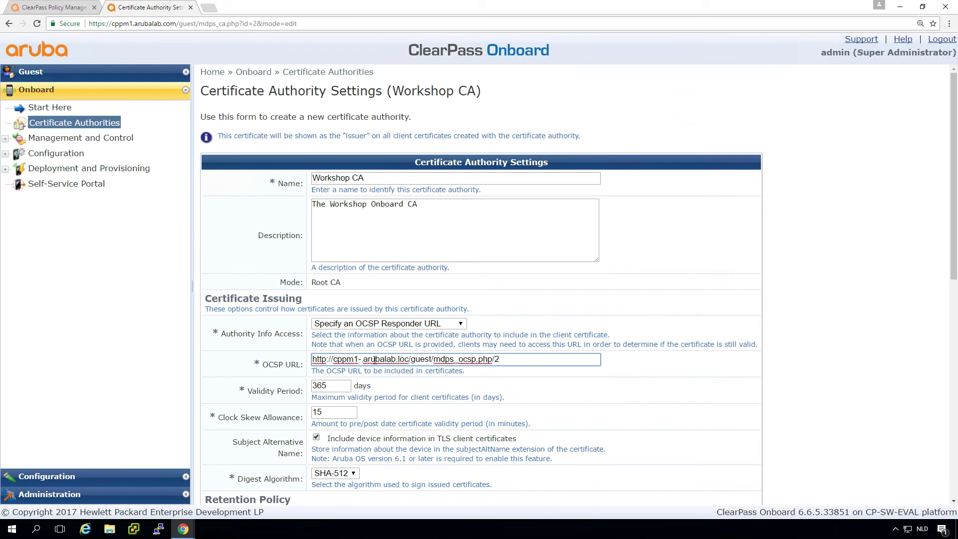
pyautogui.write('1')
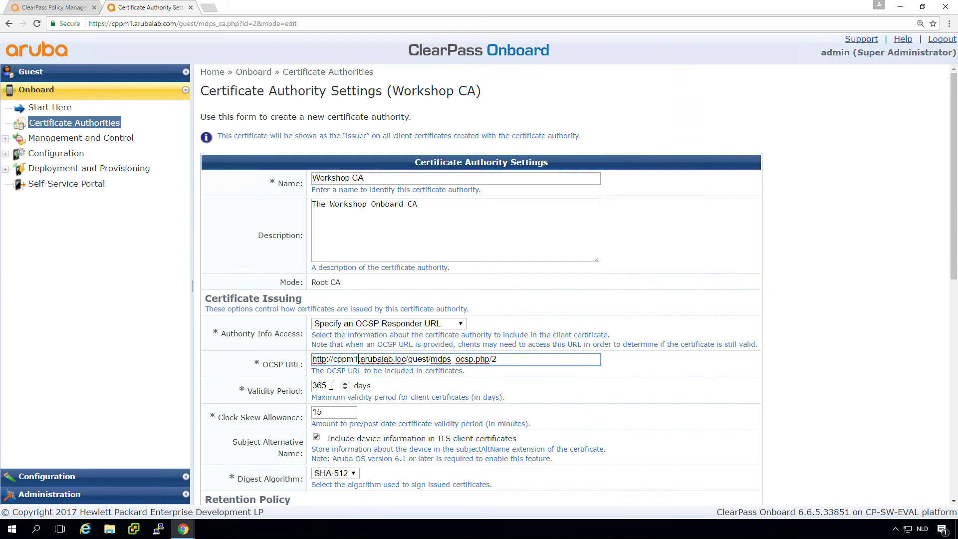
# Change the client certificate validity from 365 to 450 days and save Workshop CA
pyautogui.click(331, 385)
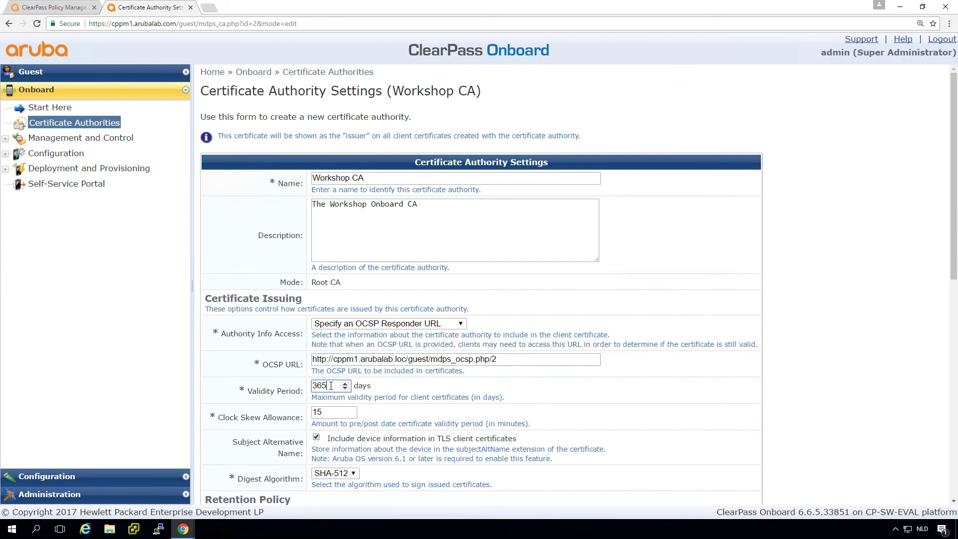
pyautogui.press('BackSpace')
pyautogui.press('BackSpace')
pyautogui.press('BackSpace')
pyautogui.write('450')
pyautogui.click(825, 407)
pyautogui.scroll(-9, 826, 408)
pyautogui.scroll(-1, 826, 409)
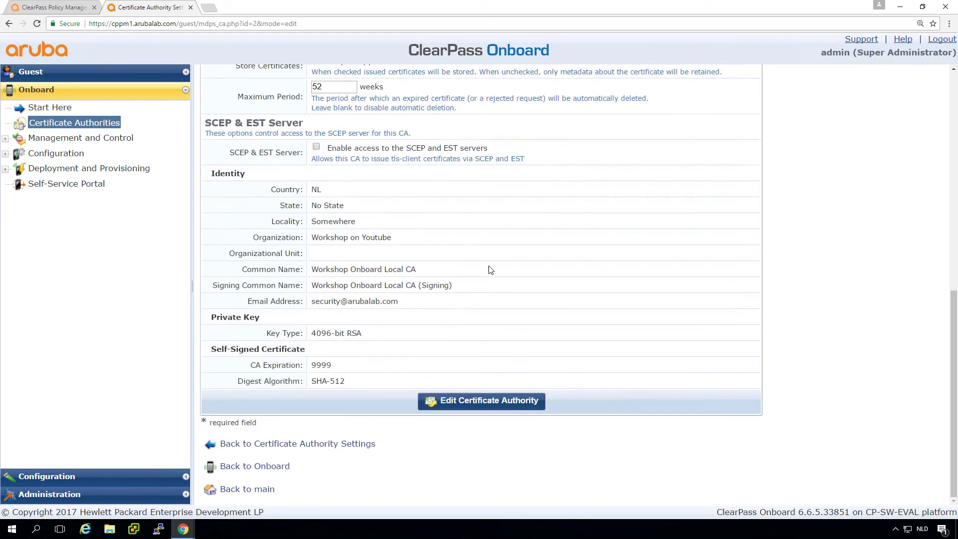
pyautogui.click(470, 401)
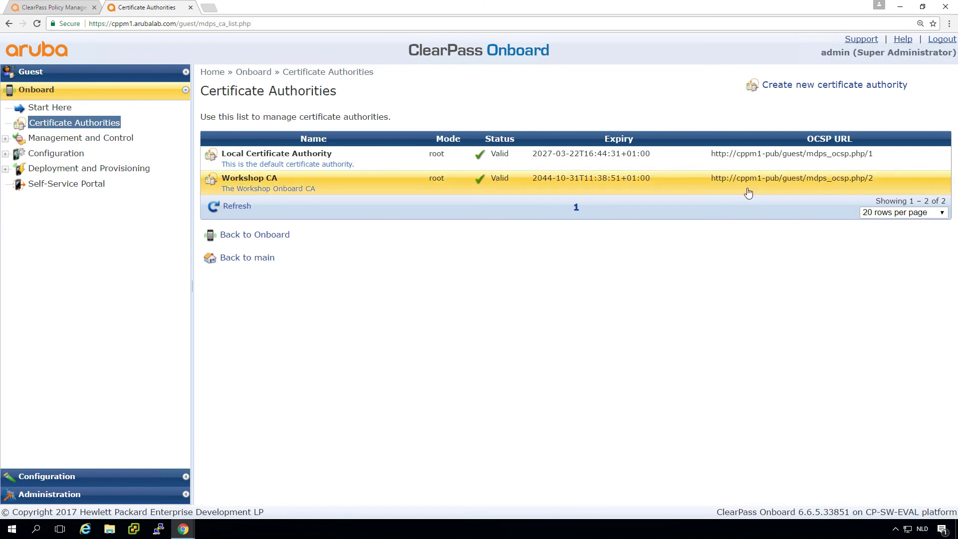
# Reopen Workshop CA's settings to check the OCSP URL and 450-day validity
pyautogui.click(775, 183)
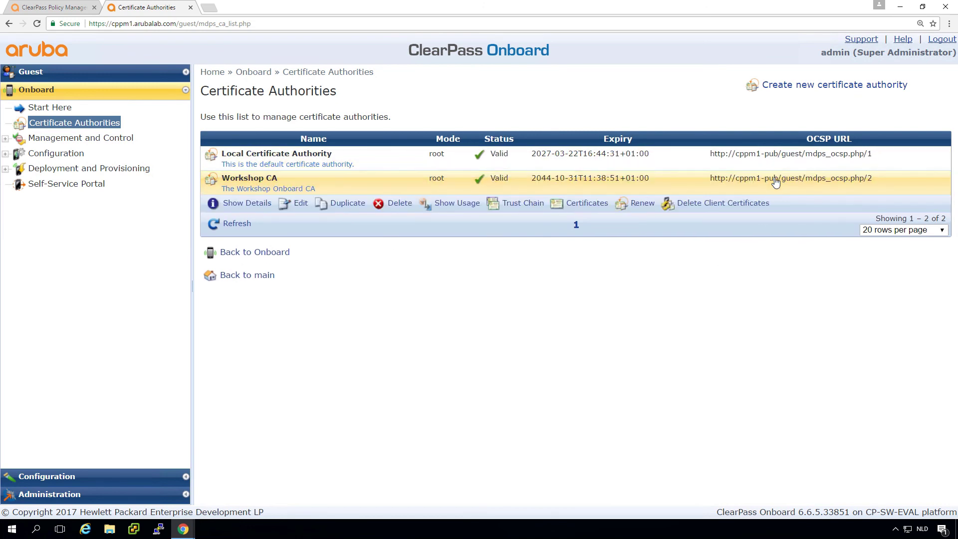
pyautogui.click(300, 205)
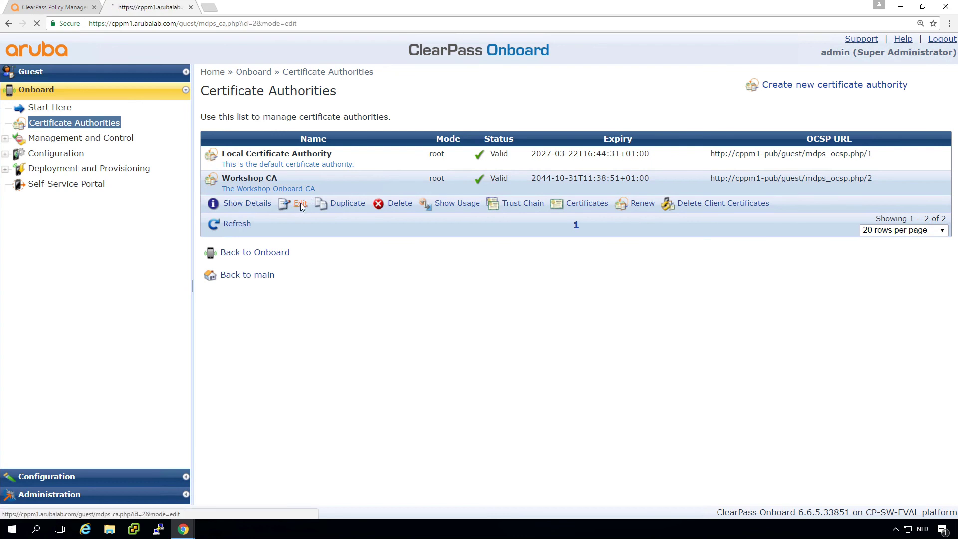